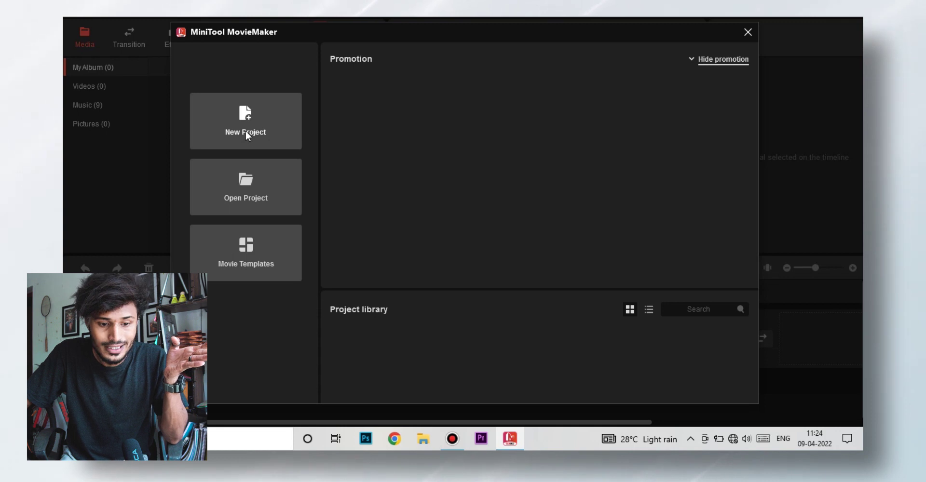
Start a new project and look through the available movie templates
{"action": "left_click", "coordinate": [245, 131]}
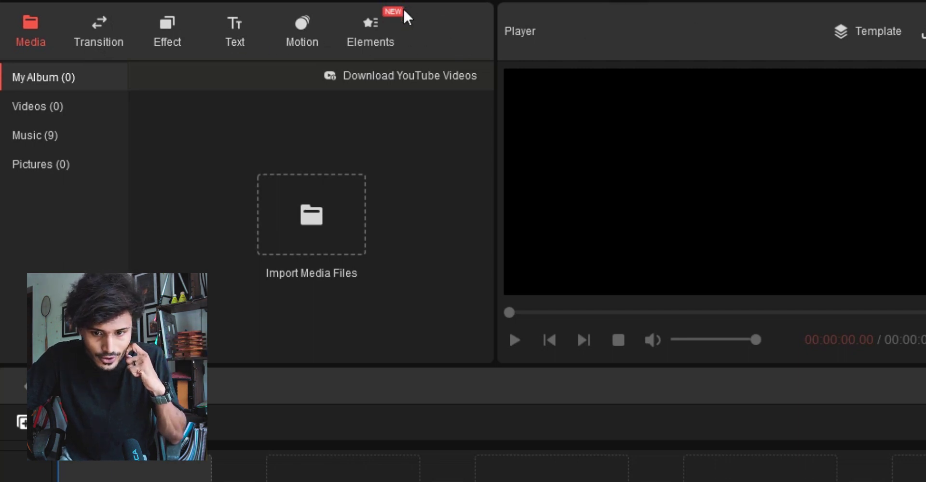
{"action": "left_click", "coordinate": [669, 30]}
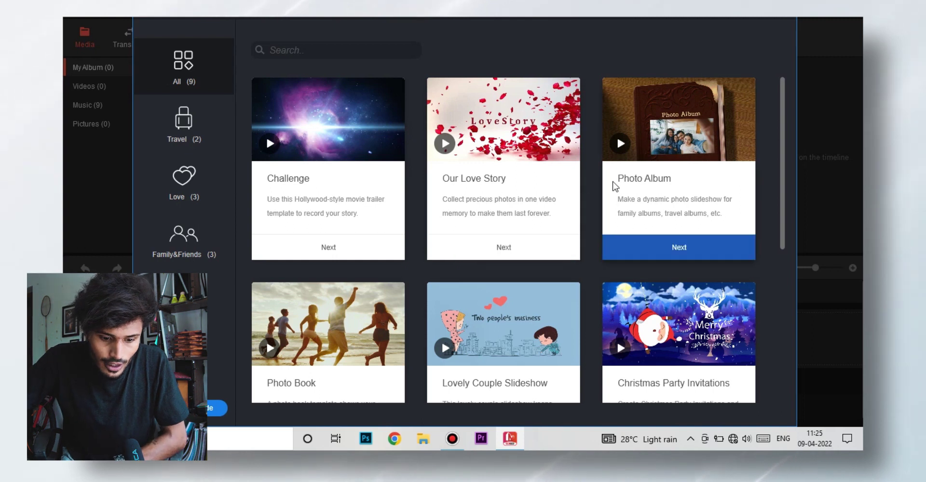
{"action": "scroll", "coordinate": [504, 280], "scroll_direction": "down", "scroll_amount": 1}
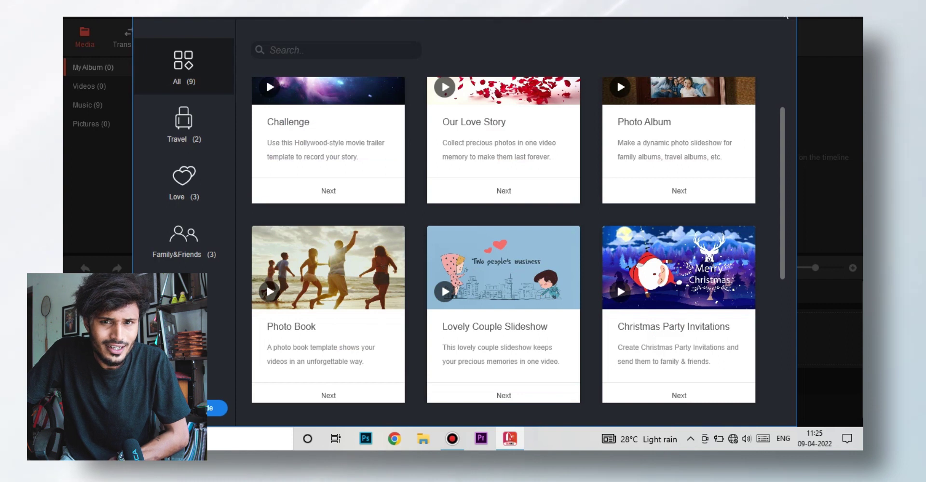
{"action": "left_click", "coordinate": [787, 16]}
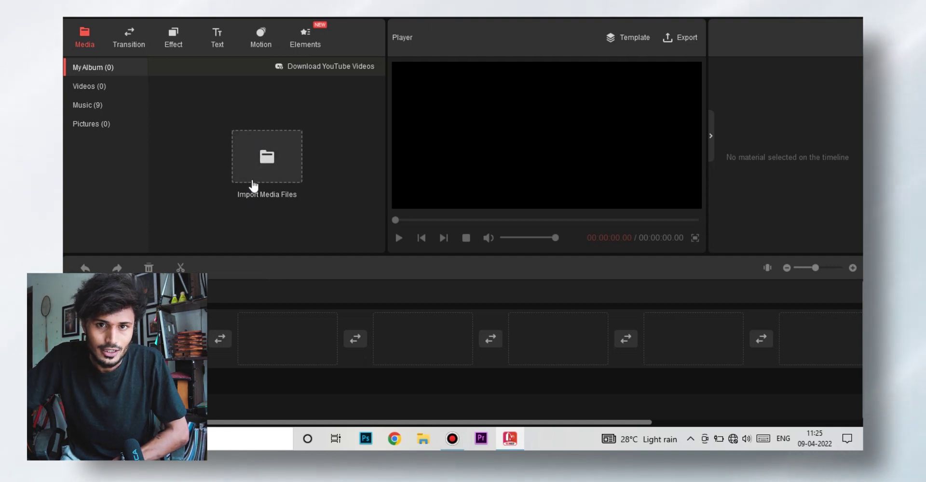
Import all seven video clips from the Mini Movie Video Files folder into the media album
{"action": "left_click", "coordinate": [273, 158]}
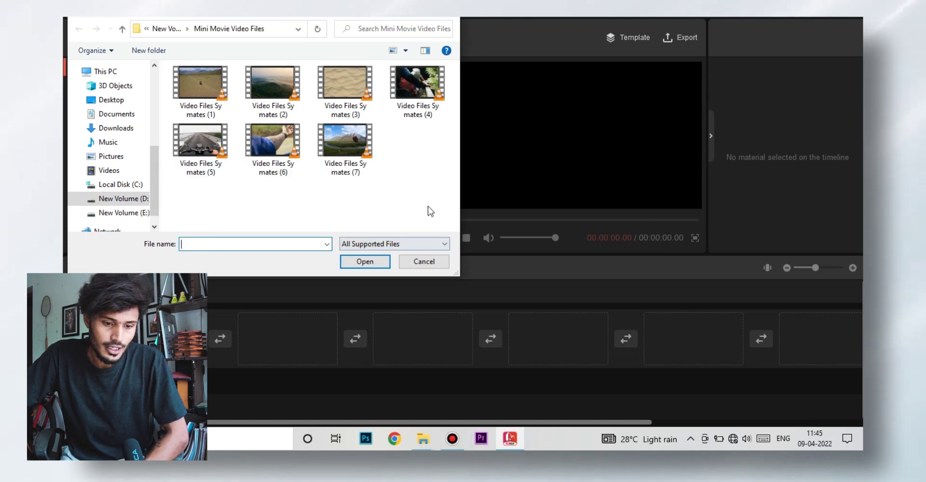
{"action": "left_click_drag", "start_coordinate": [430, 198], "coordinate": [180, 99]}
{"action": "left_click", "coordinate": [373, 262]}
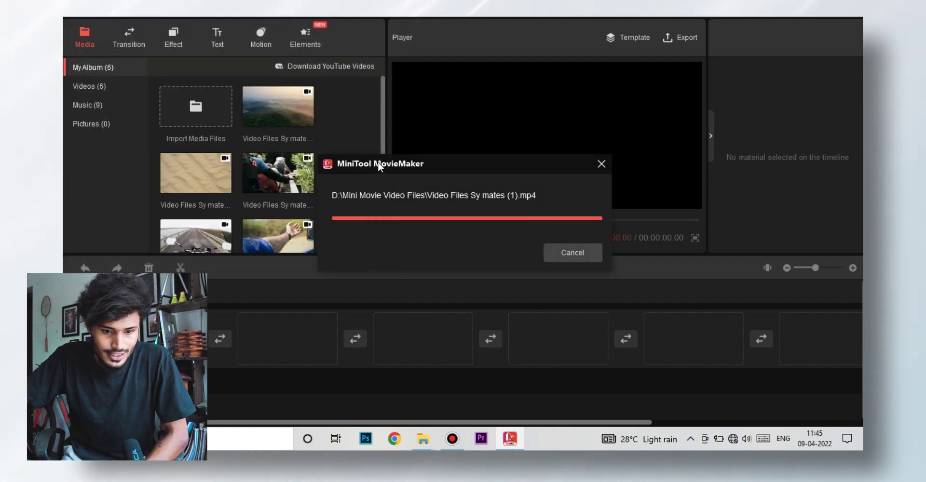
Add the desert motorcycle, misty hills and sand ripples clips to the timeline in that order
{"action": "mouse_move", "coordinate": [262, 118]}
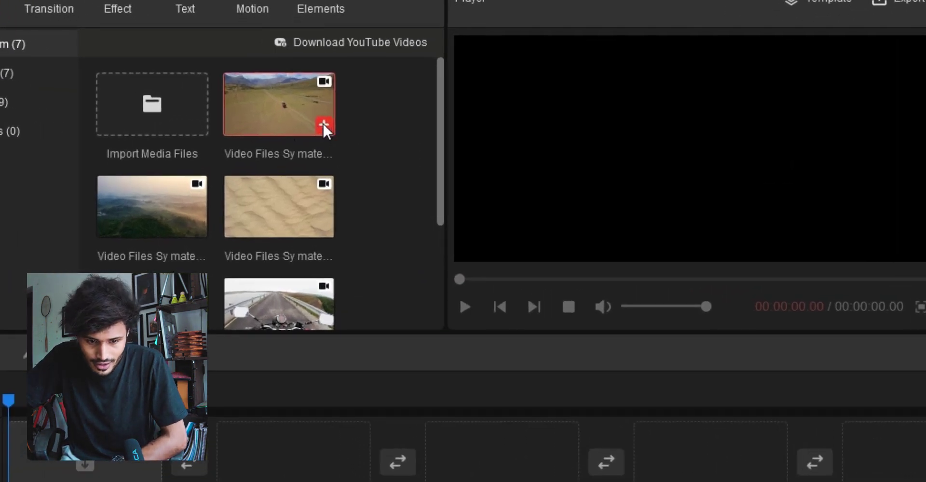
{"action": "left_click", "coordinate": [324, 124]}
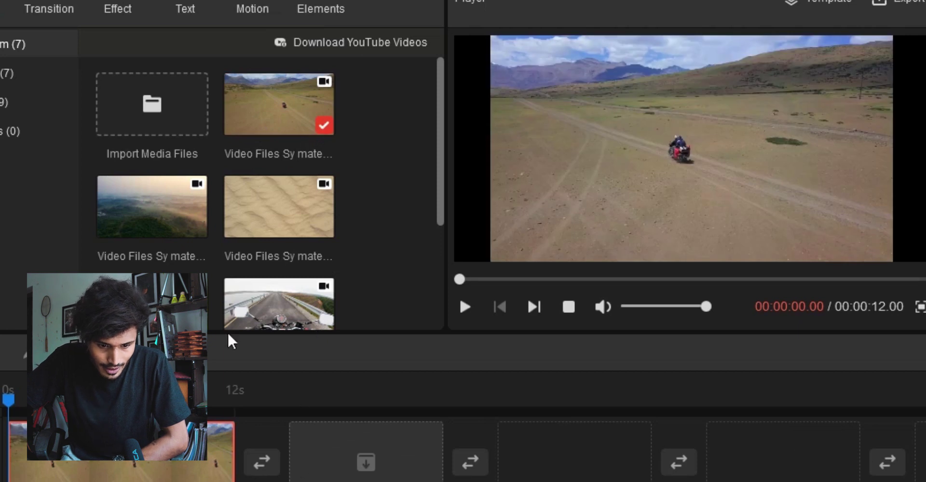
{"action": "mouse_move", "coordinate": [177, 248]}
{"action": "left_click", "coordinate": [197, 228]}
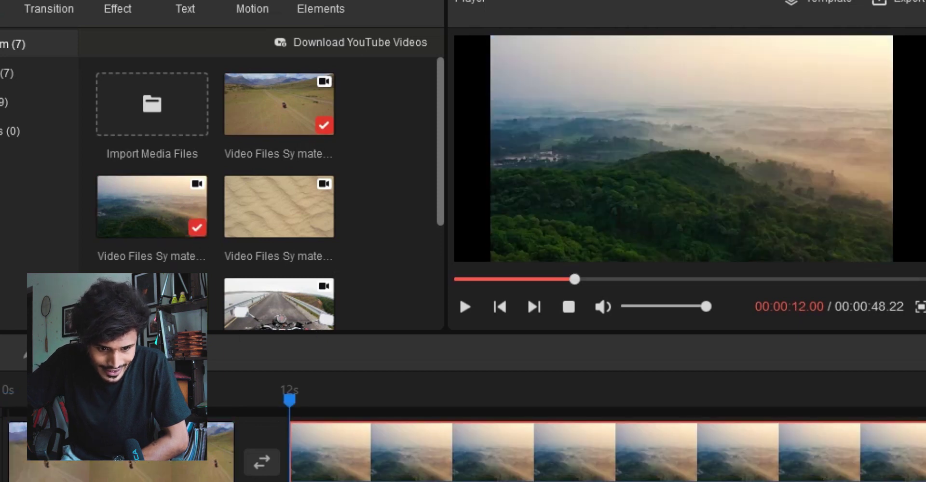
{"action": "scroll", "coordinate": [458, 423], "scroll_direction": "right", "scroll_amount": 5}
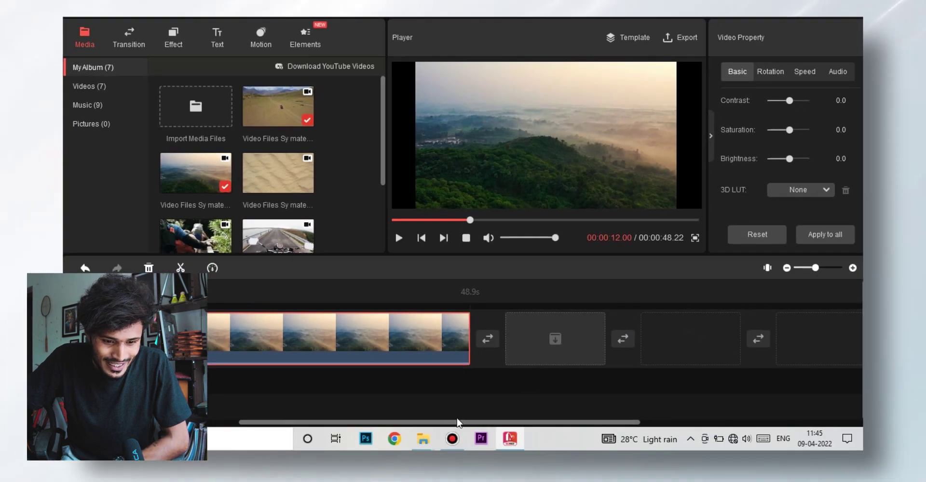
{"action": "scroll", "coordinate": [280, 164], "scroll_direction": "down", "scroll_amount": 1}
{"action": "mouse_move", "coordinate": [265, 129]}
{"action": "left_click_drag", "start_coordinate": [269, 125], "coordinate": [538, 340]}
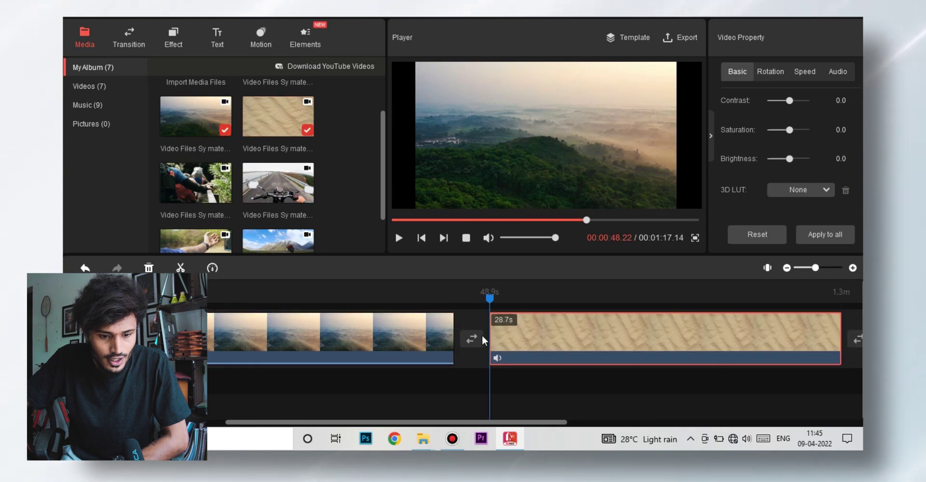
Add the outstretched arm and mountain meadow clips to the timeline after the sand ripples clip
{"action": "left_click_drag", "start_coordinate": [441, 423], "coordinate": [627, 422]}
{"action": "scroll", "coordinate": [270, 181], "scroll_direction": "down", "scroll_amount": 2}
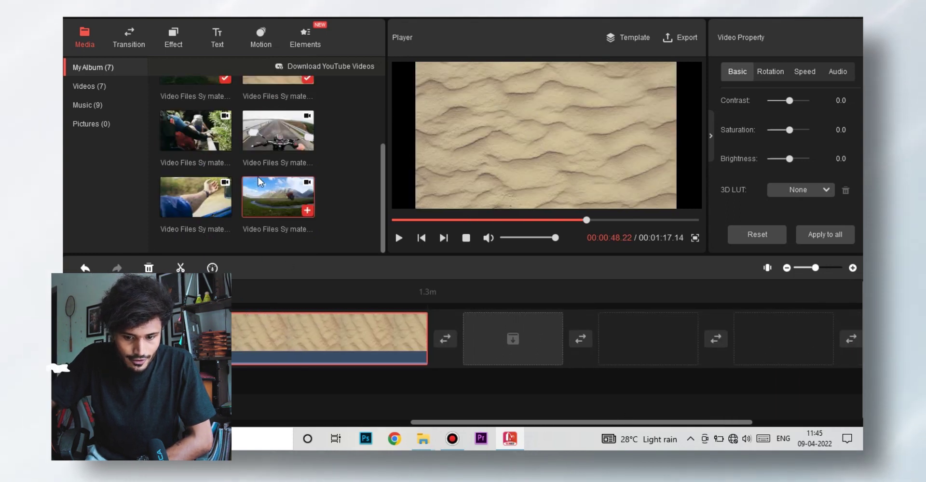
{"action": "left_click_drag", "start_coordinate": [208, 199], "coordinate": [487, 333]}
{"action": "left_click_drag", "start_coordinate": [271, 208], "coordinate": [571, 299]}
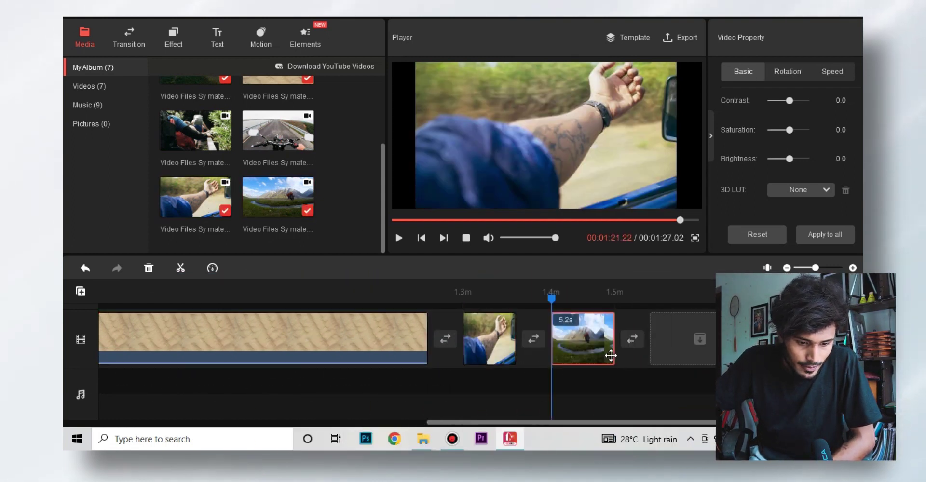
{"action": "left_click_drag", "start_coordinate": [611, 356], "coordinate": [611, 355]}
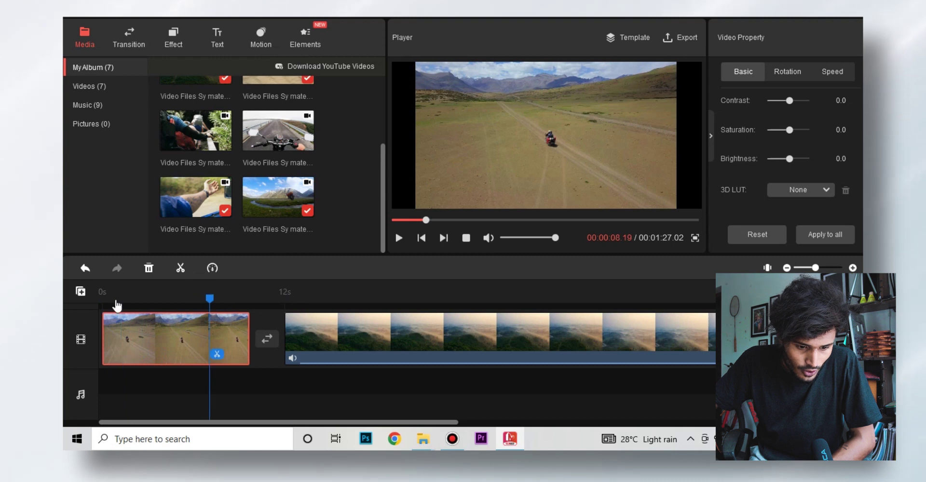
Scrub through the timeline and play back parts of the first two clips
{"action": "left_click", "coordinate": [347, 294]}
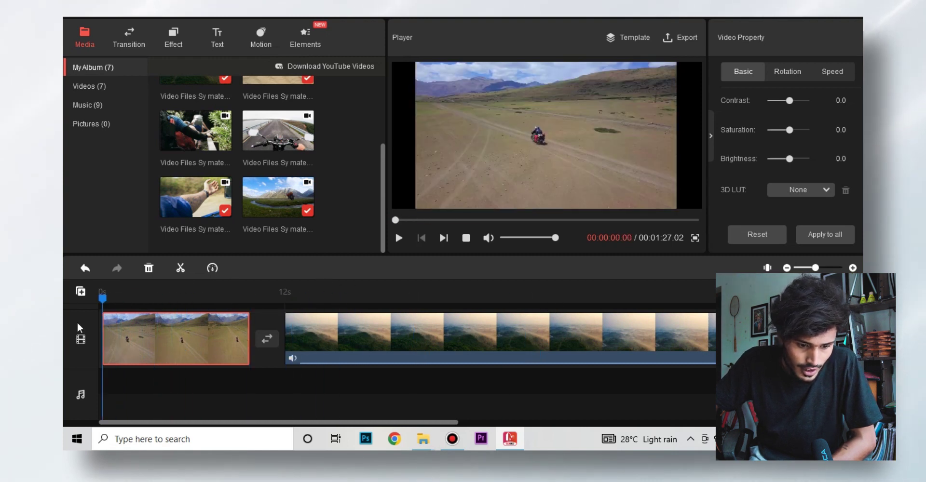
{"action": "left_click_drag", "start_coordinate": [100, 298], "coordinate": [383, 299]}
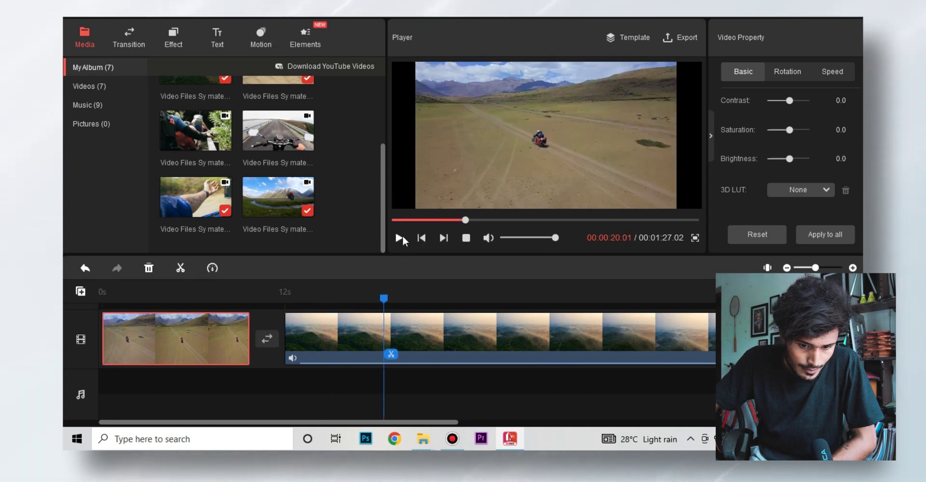
{"action": "left_click", "coordinate": [400, 237]}
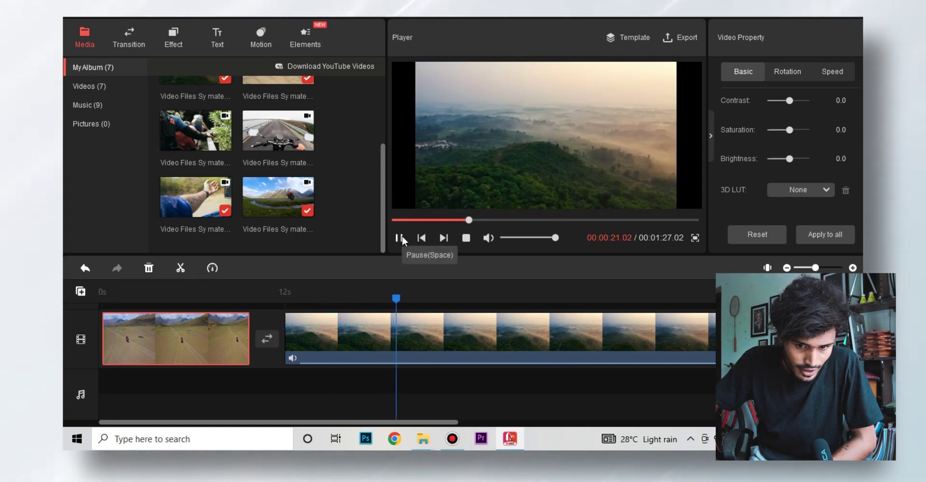
{"action": "left_click", "coordinate": [401, 236]}
{"action": "left_click", "coordinate": [193, 308]}
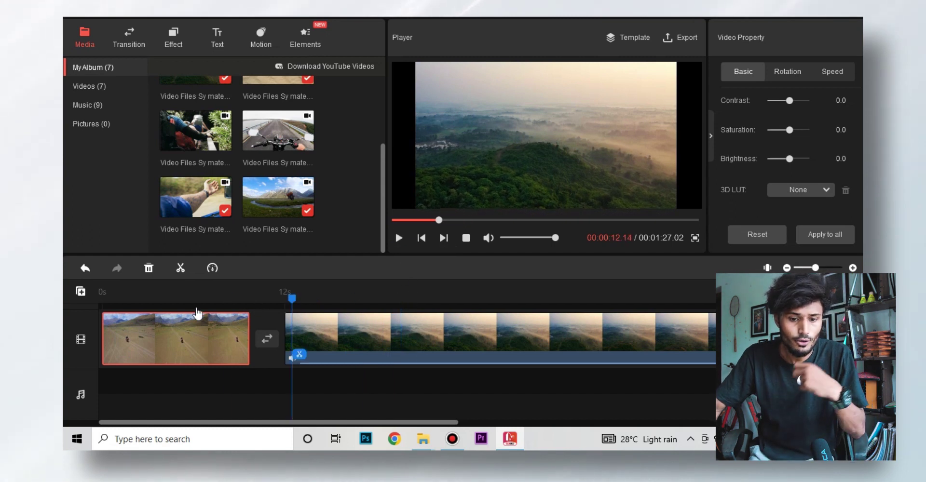
{"action": "left_click", "coordinate": [396, 240]}
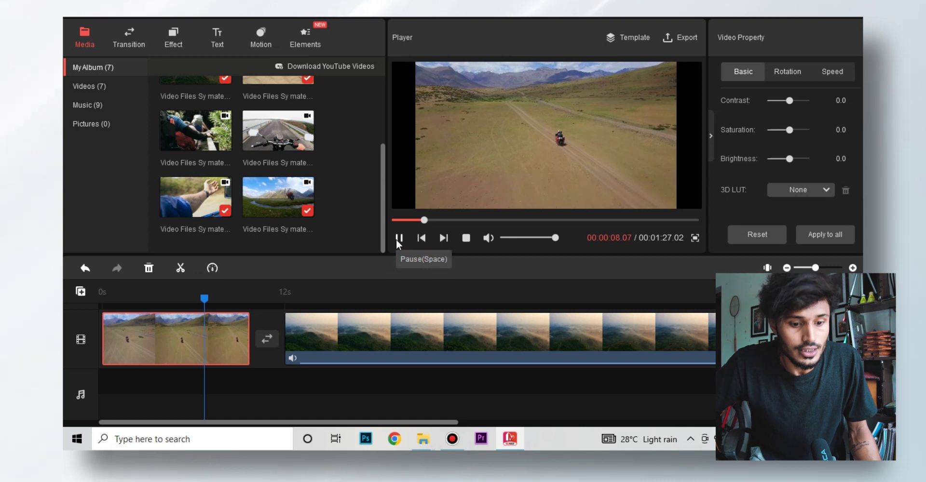
{"action": "left_click", "coordinate": [143, 325]}
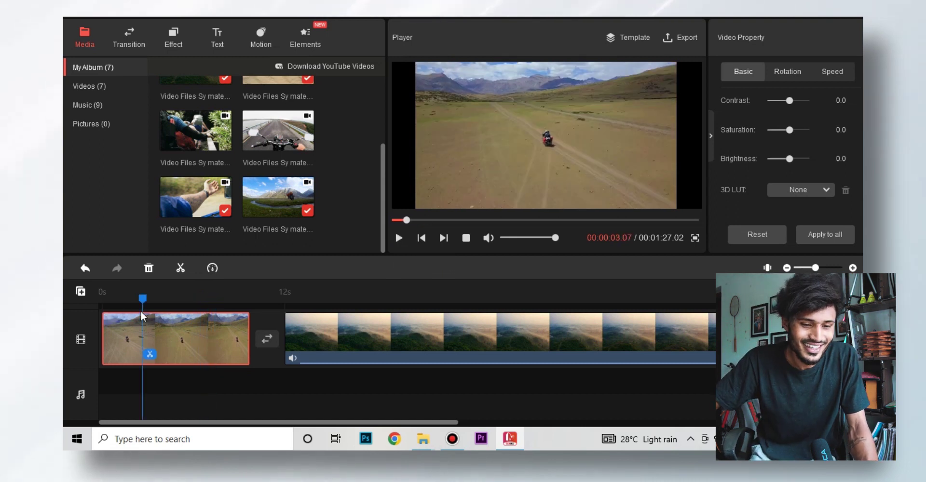
Split the desert motorcycle clip at about 3.6 s
{"action": "left_click", "coordinate": [102, 295]}
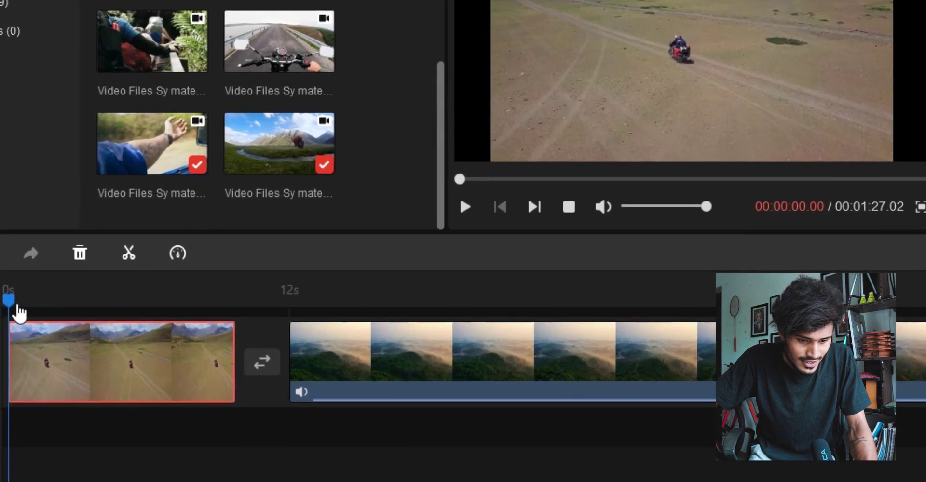
{"action": "left_click", "coordinate": [145, 303]}
{"action": "left_click_drag", "start_coordinate": [77, 310], "coordinate": [86, 319]}
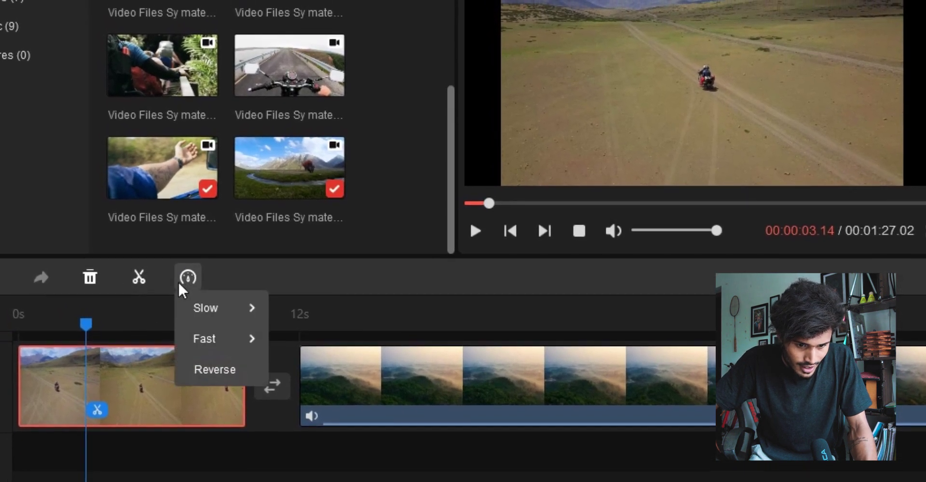
{"action": "mouse_move", "coordinate": [145, 280]}
{"action": "left_click", "coordinate": [169, 316]}
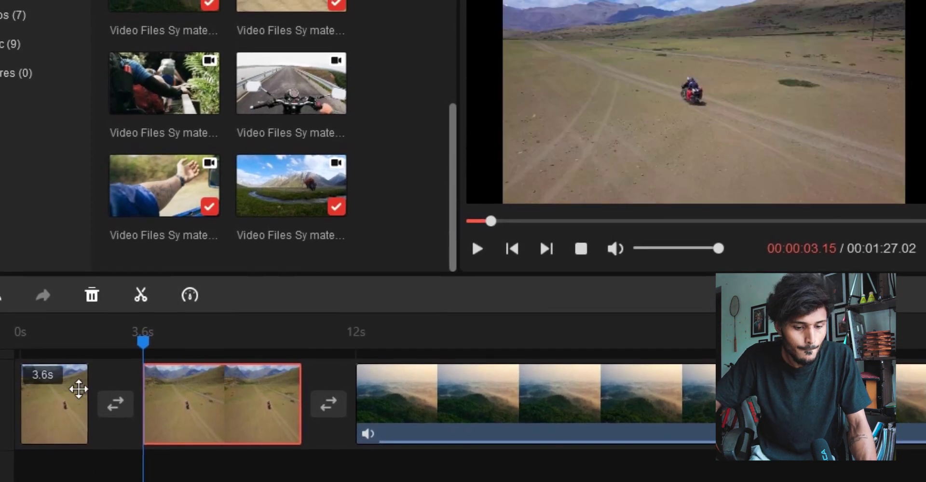
Split the second part of the desert motorcycle clip at about 7.4 s on the timeline
{"action": "left_click", "coordinate": [75, 391]}
{"action": "left_click", "coordinate": [164, 377]}
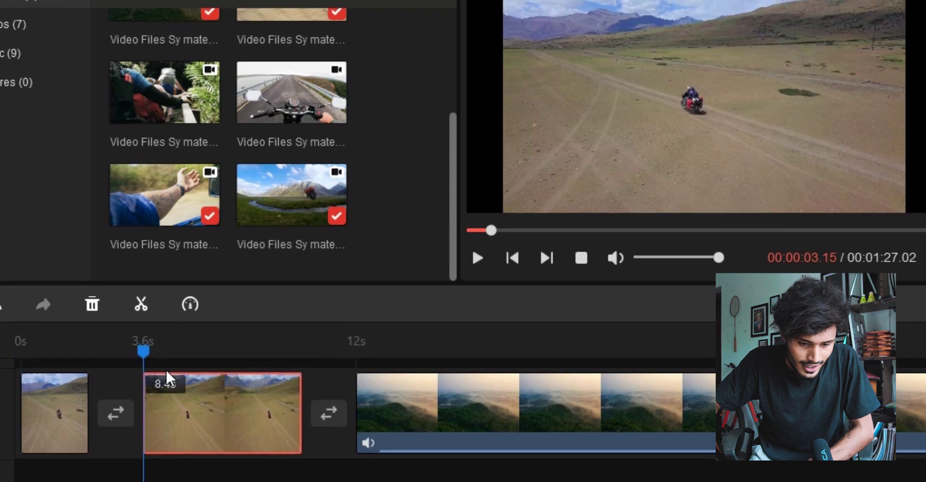
{"action": "left_click_drag", "start_coordinate": [170, 362], "coordinate": [217, 369]}
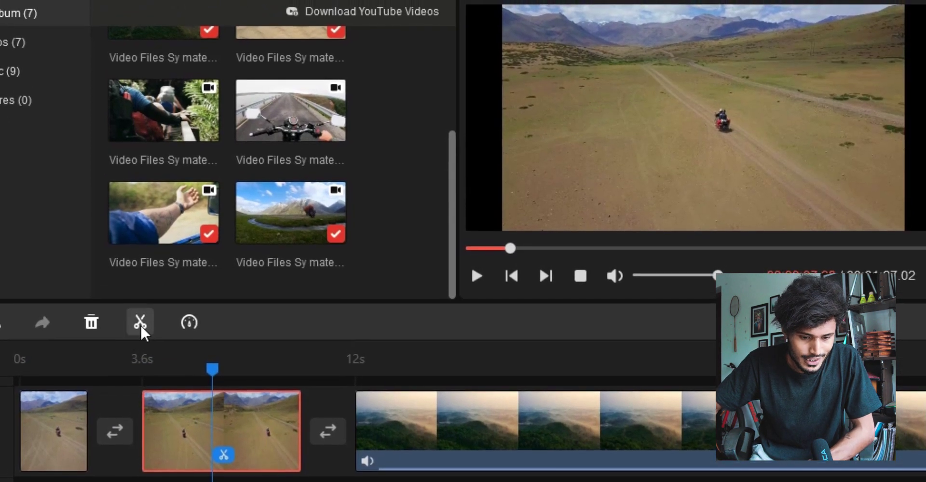
{"action": "left_click", "coordinate": [140, 318]}
Delete the last and first parts of the split desert motorcycle clip, keeping only the middle part
{"action": "left_click", "coordinate": [163, 363]}
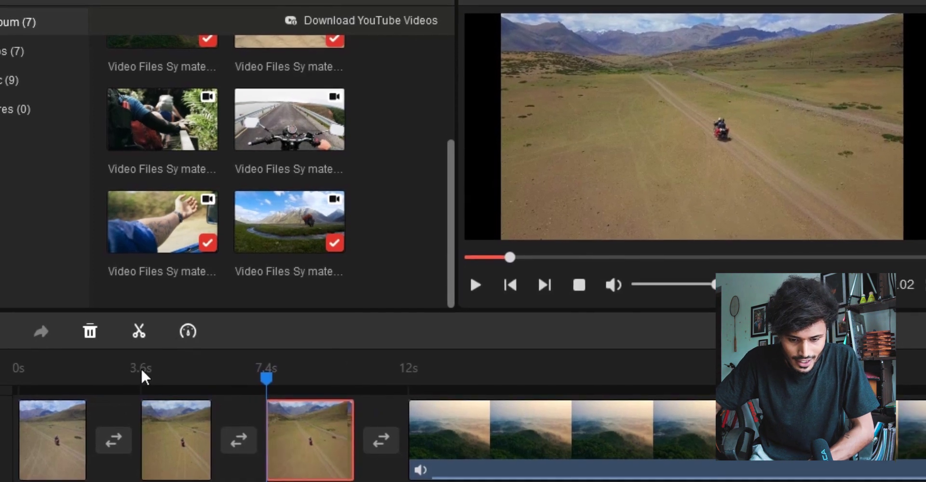
{"action": "key", "text": "Delete"}
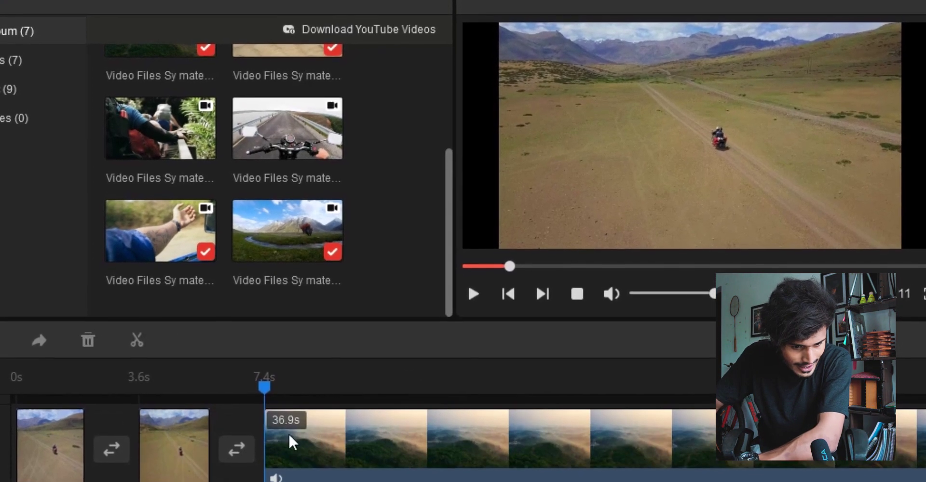
{"action": "left_click", "coordinate": [75, 445]}
{"action": "key", "text": "Delete"}
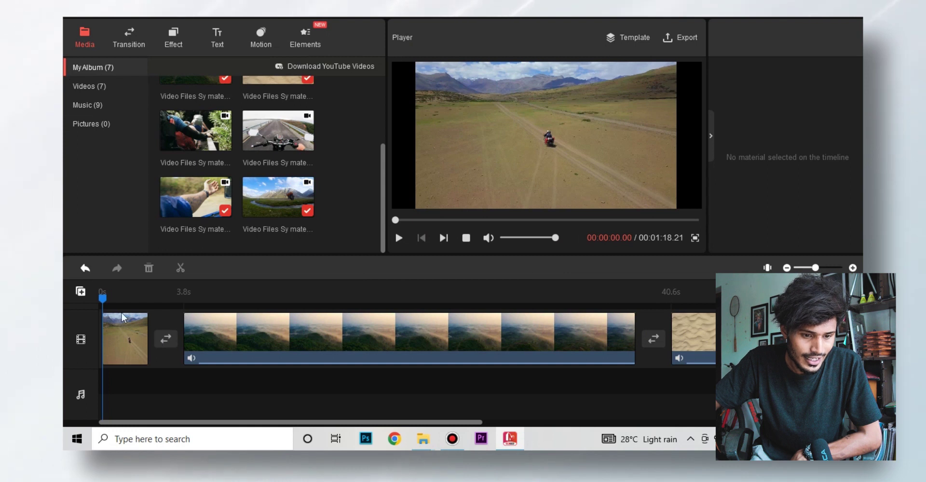
Browse the full transition library and preview transitions such as Ripple and SquaresWipe
{"action": "left_click", "coordinate": [130, 39]}
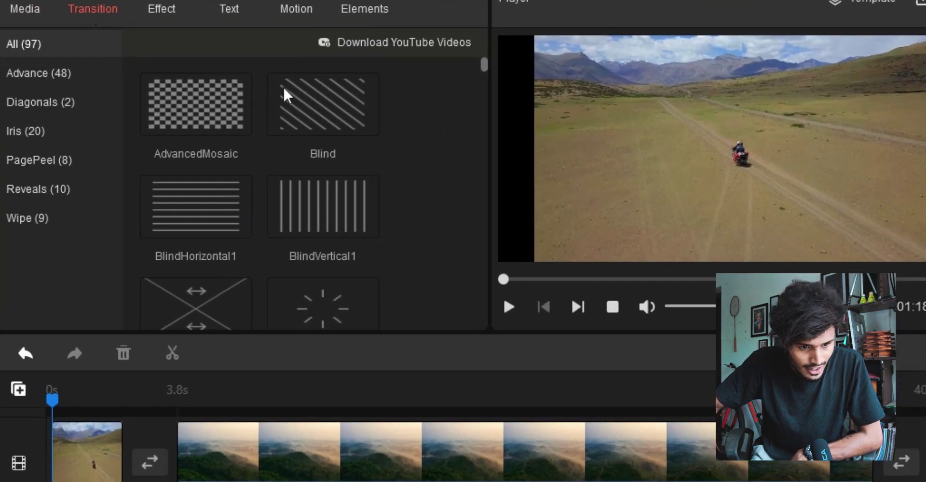
{"action": "scroll", "coordinate": [368, 155], "scroll_direction": "down", "scroll_amount": 8}
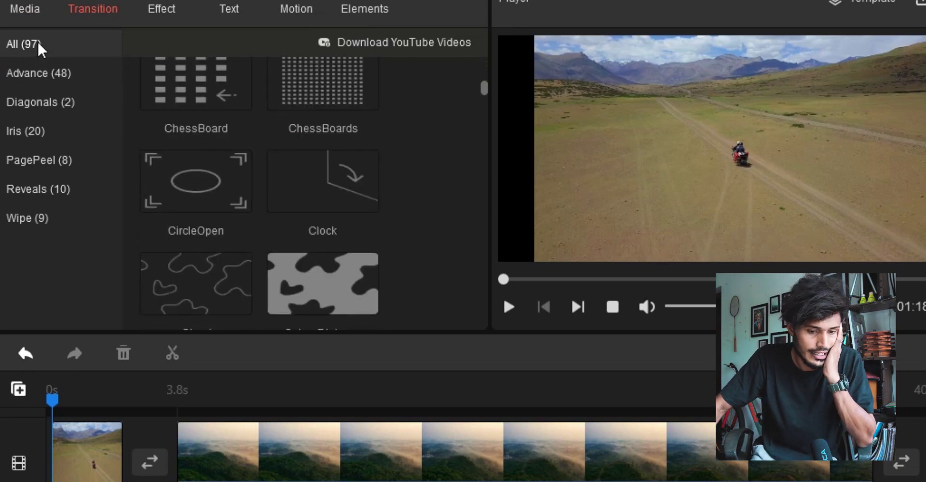
{"action": "scroll", "coordinate": [297, 202], "scroll_direction": "down", "scroll_amount": 15}
{"action": "mouse_move", "coordinate": [301, 203]}
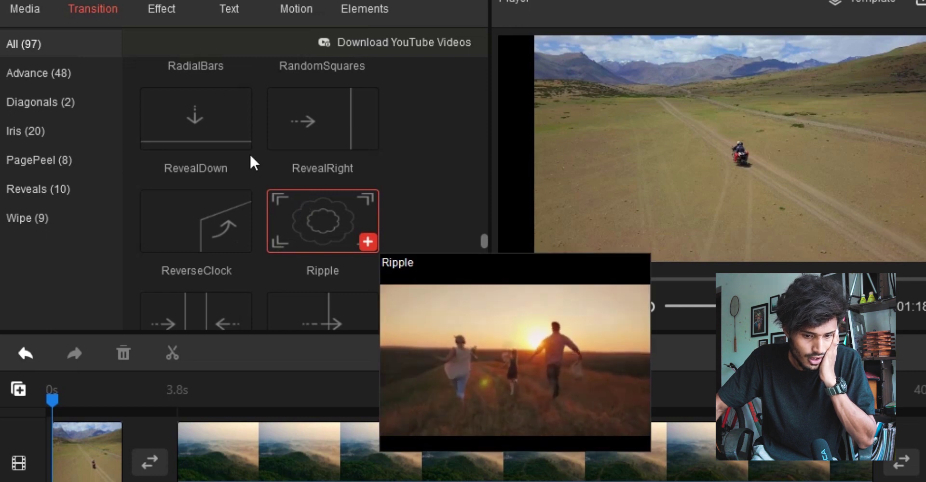
{"action": "scroll", "coordinate": [245, 202], "scroll_direction": "down", "scroll_amount": 15}
{"action": "scroll", "coordinate": [246, 207], "scroll_direction": "down", "scroll_amount": 2}
{"action": "mouse_move", "coordinate": [201, 204]}
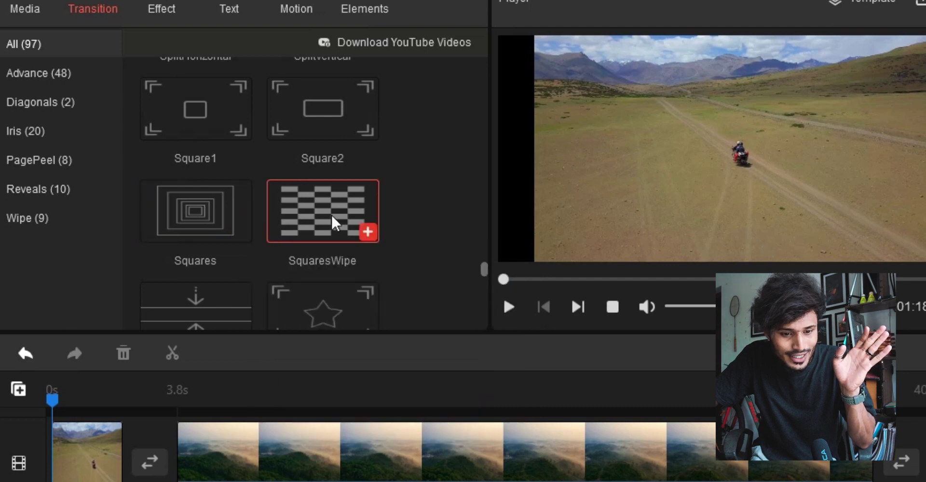
{"action": "mouse_move", "coordinate": [332, 216]}
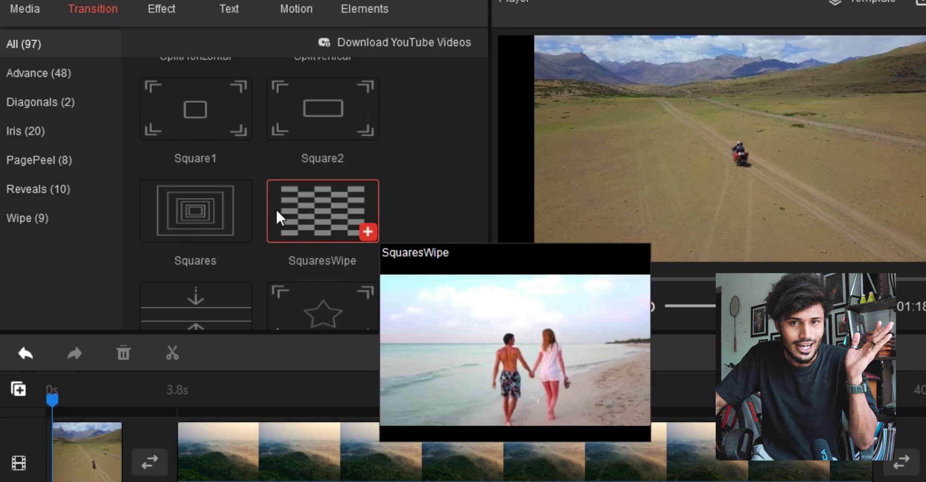
{"action": "scroll", "coordinate": [276, 212], "scroll_direction": "up", "scroll_amount": 6}
{"action": "scroll", "coordinate": [258, 164], "scroll_direction": "up", "scroll_amount": 12}
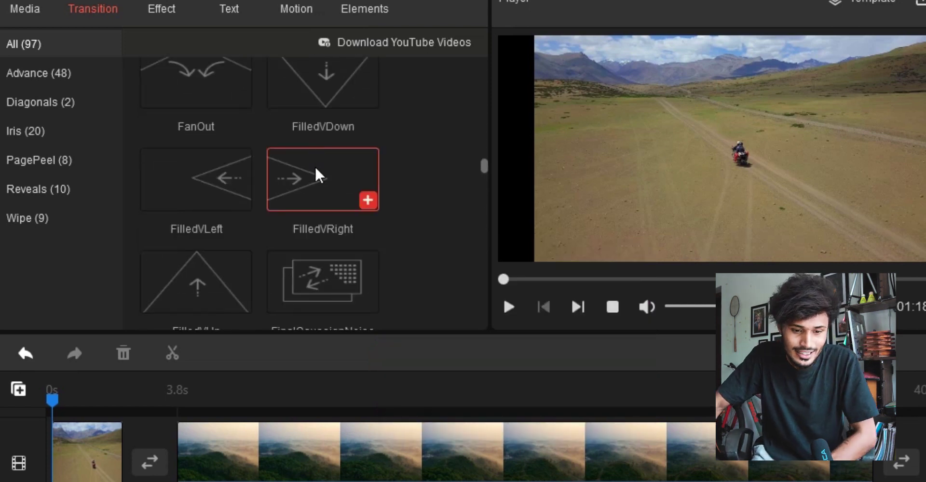
{"action": "scroll", "coordinate": [297, 254], "scroll_direction": "up", "scroll_amount": 10}
Add the ColourDistance transition between the desert motorcycle clip and the misty hills clip, and play it back
{"action": "scroll", "coordinate": [309, 240], "scroll_direction": "down", "scroll_amount": 2}
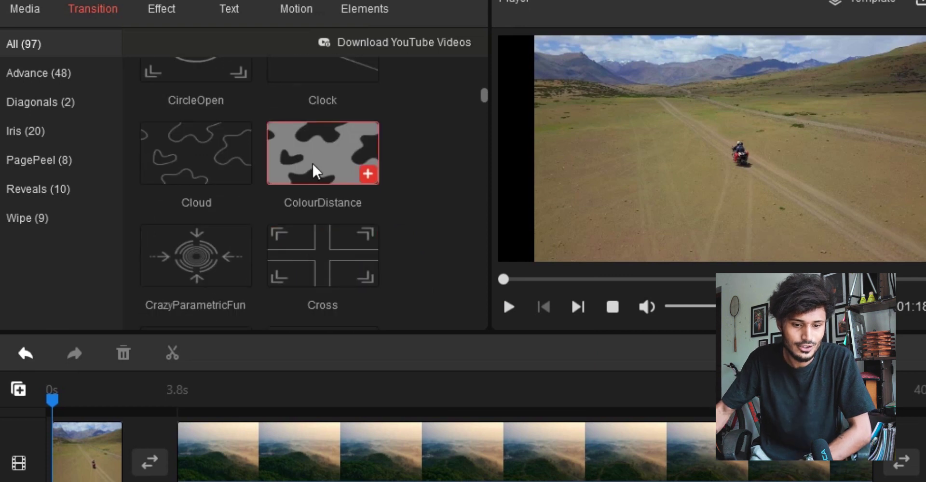
{"action": "mouse_move", "coordinate": [311, 162]}
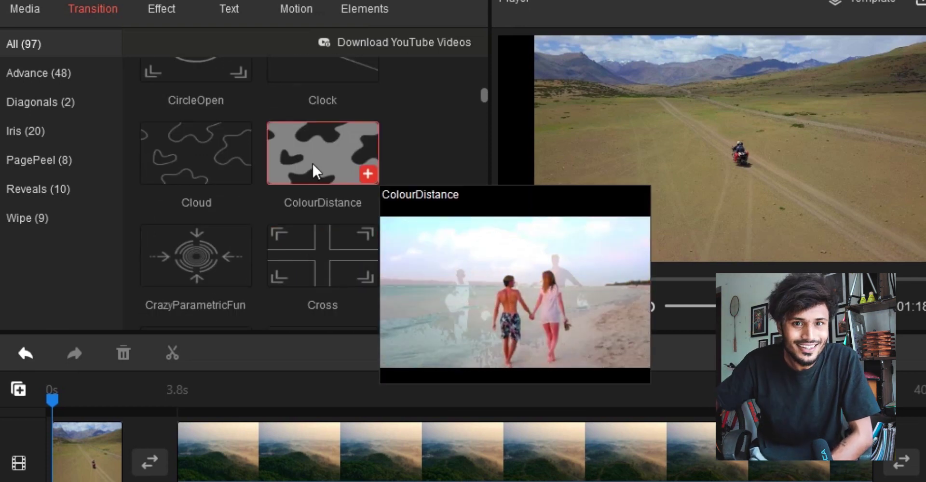
{"action": "left_click_drag", "start_coordinate": [324, 149], "coordinate": [152, 462]}
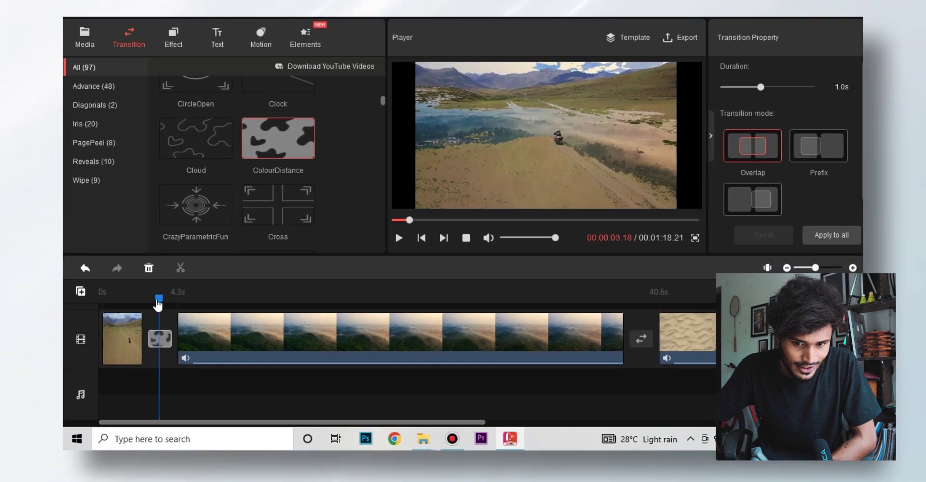
{"action": "left_click", "coordinate": [397, 238]}
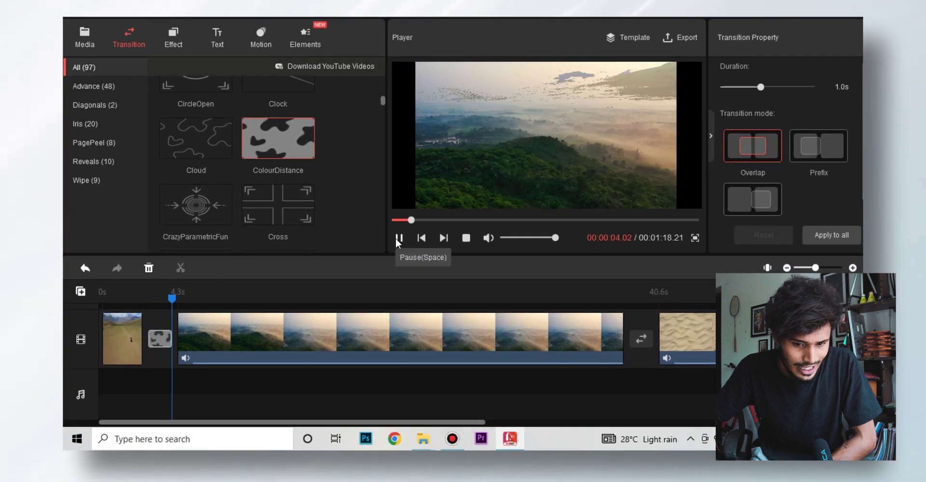
{"action": "left_click", "coordinate": [396, 238]}
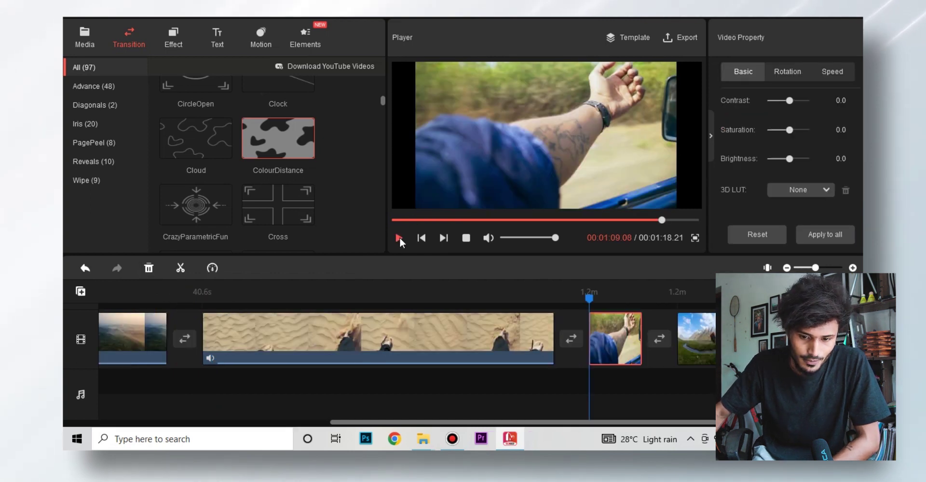
Apply the OldFilm effect to the clip of the arm reaching out of the car
{"action": "left_click", "coordinate": [399, 238]}
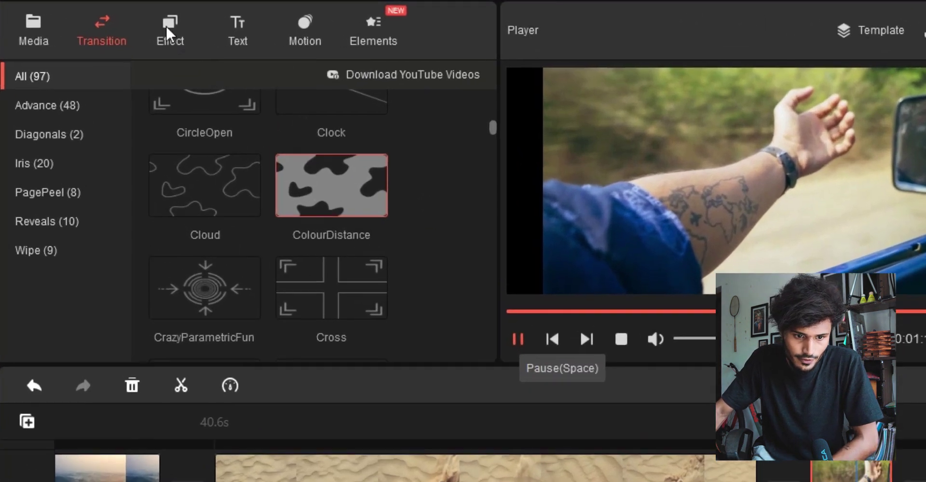
{"action": "key", "text": "space"}
{"action": "left_click", "coordinate": [173, 35]}
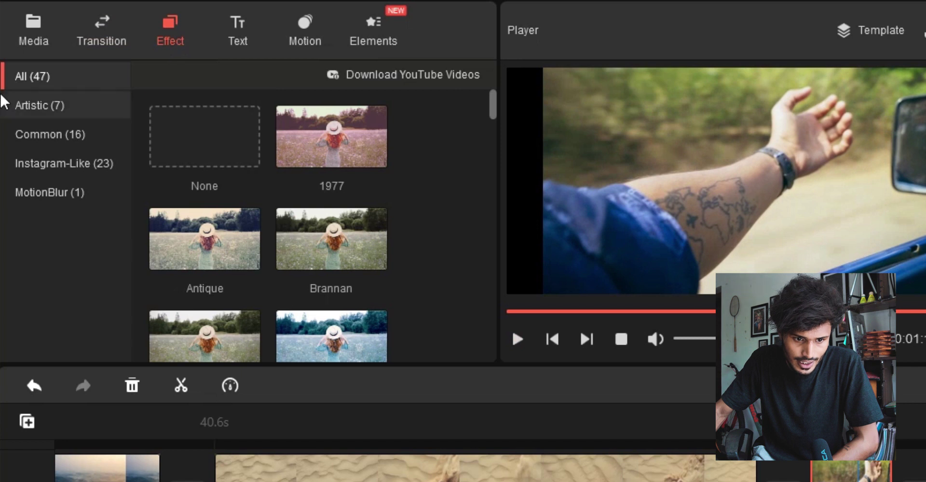
{"action": "left_click_drag", "start_coordinate": [497, 114], "coordinate": [523, 302]}
{"action": "mouse_move", "coordinate": [296, 192]}
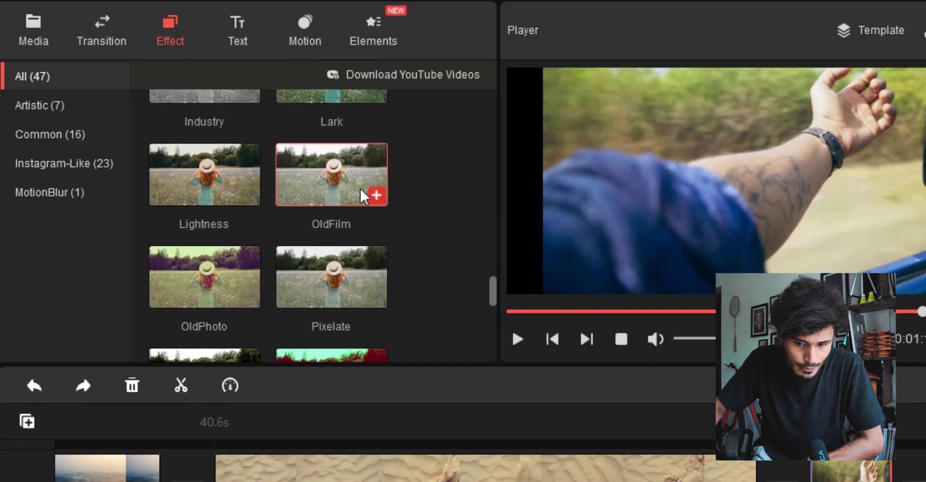
{"action": "left_click", "coordinate": [377, 195]}
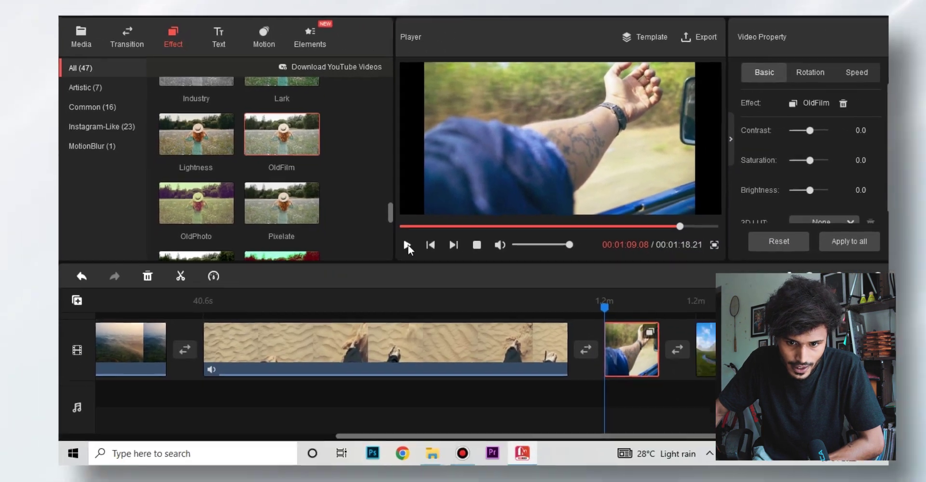
{"action": "left_click", "coordinate": [459, 290]}
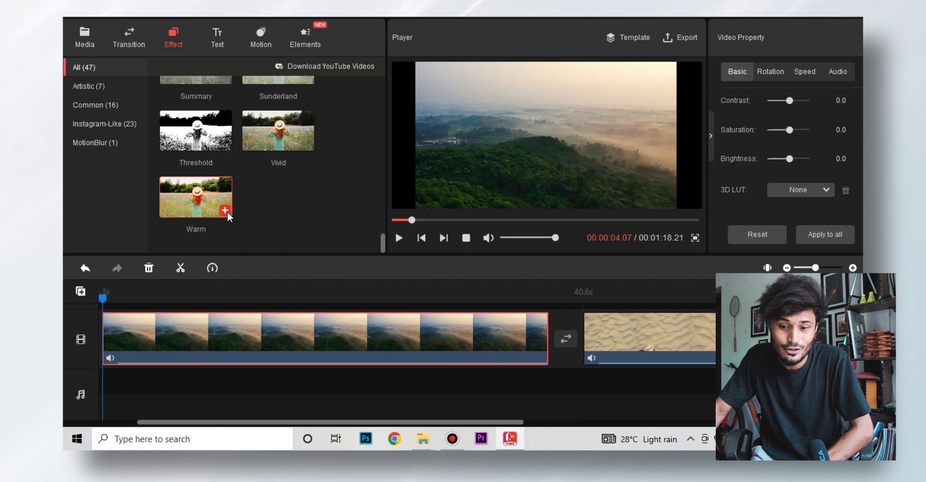
Apply the Warm effect to the misty hills clip, comparing the footage with and without it
{"action": "left_click", "coordinate": [225, 211]}
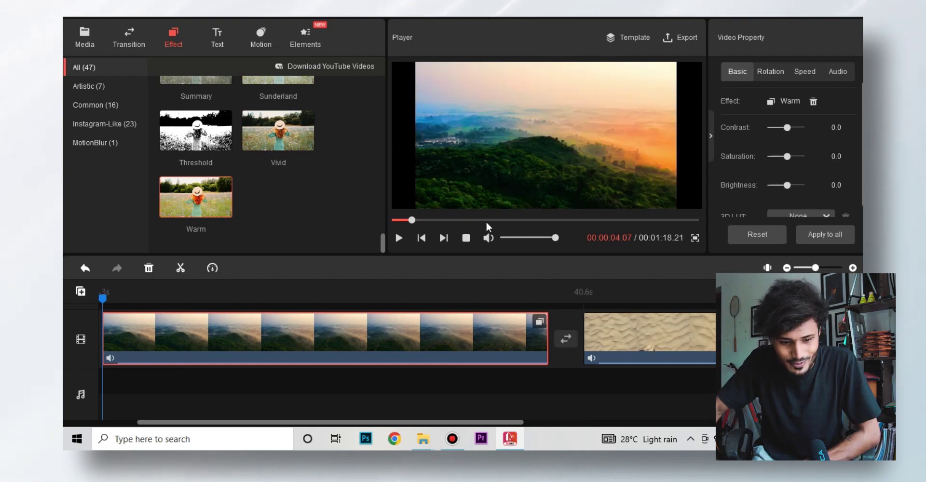
{"action": "left_click", "coordinate": [399, 239]}
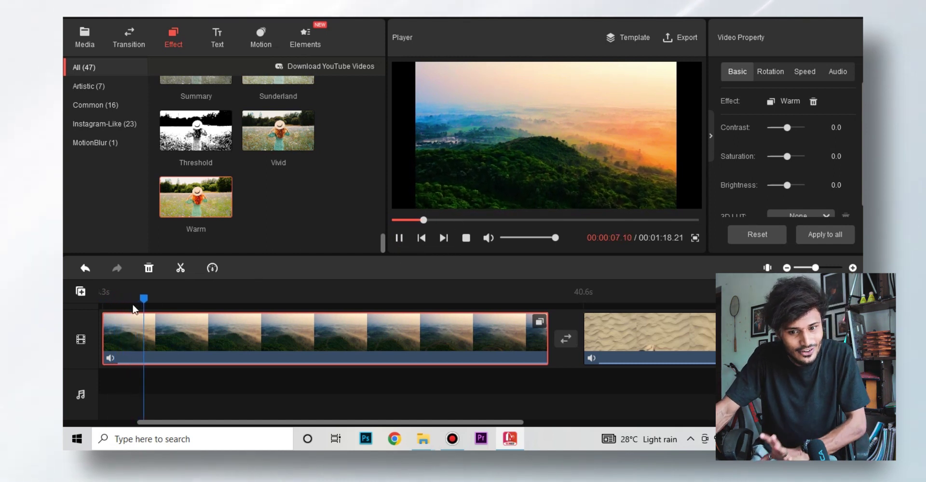
{"action": "left_click", "coordinate": [414, 296]}
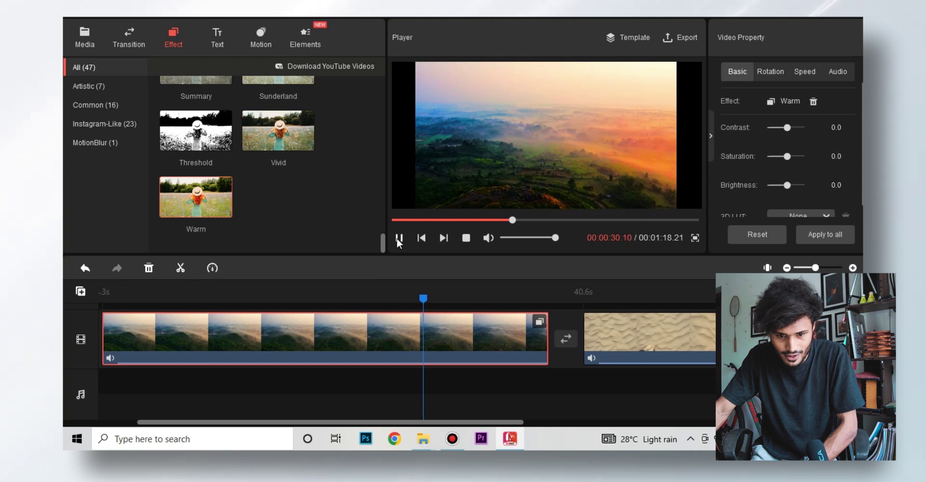
{"action": "left_click", "coordinate": [396, 238]}
{"action": "left_click", "coordinate": [419, 285]}
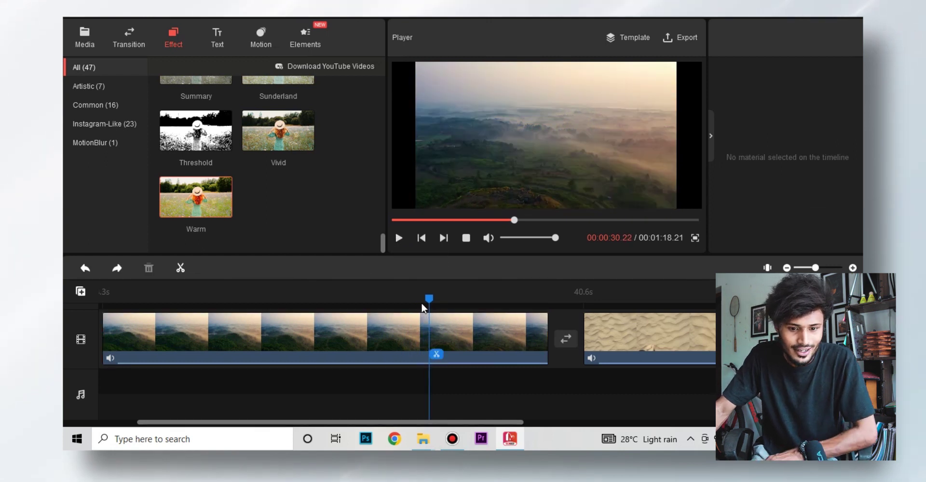
{"action": "left_click", "coordinate": [385, 333]}
{"action": "left_click", "coordinate": [225, 211]}
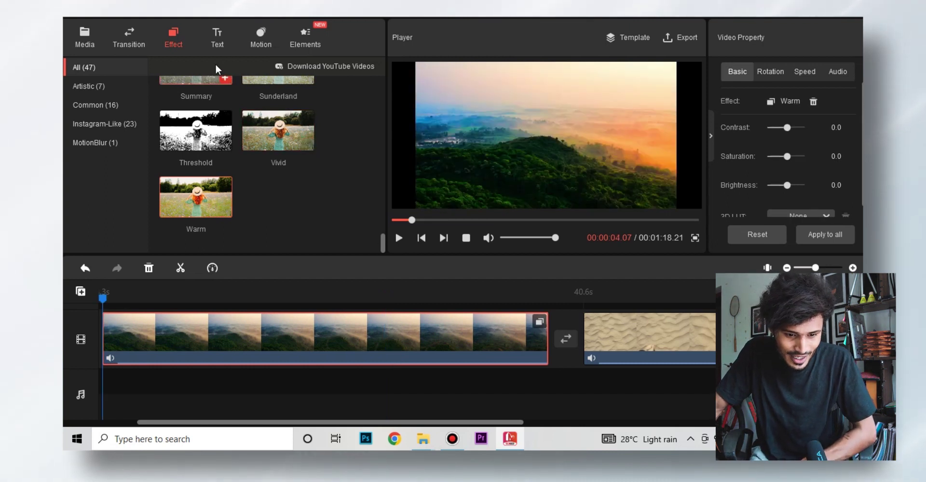
Add the Caption22 text at the start of the misty hills clip and change its wording to "Sy mates"
{"action": "left_click", "coordinate": [217, 44]}
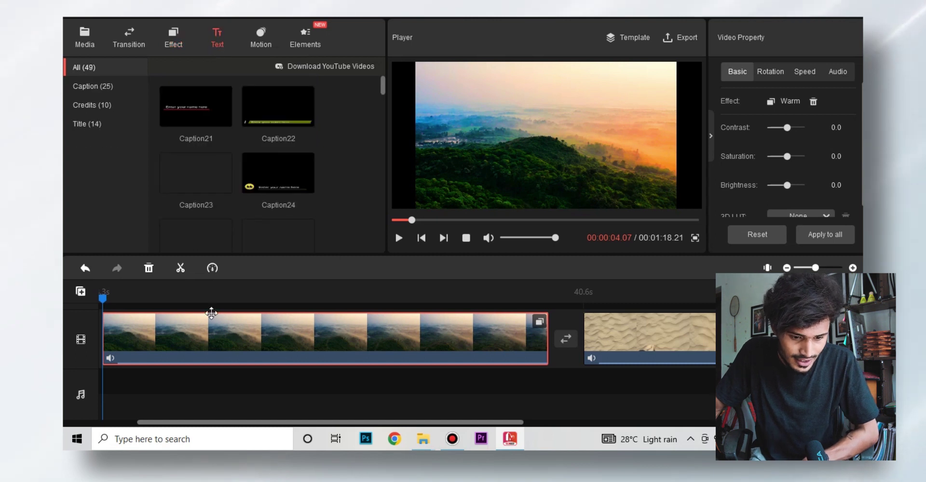
{"action": "scroll", "coordinate": [192, 323], "scroll_direction": "left", "scroll_amount": 2}
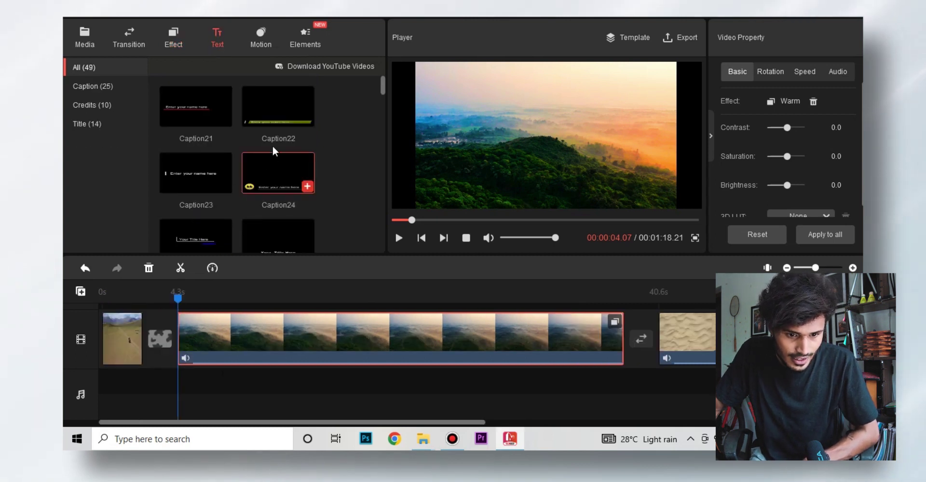
{"action": "mouse_move", "coordinate": [266, 113]}
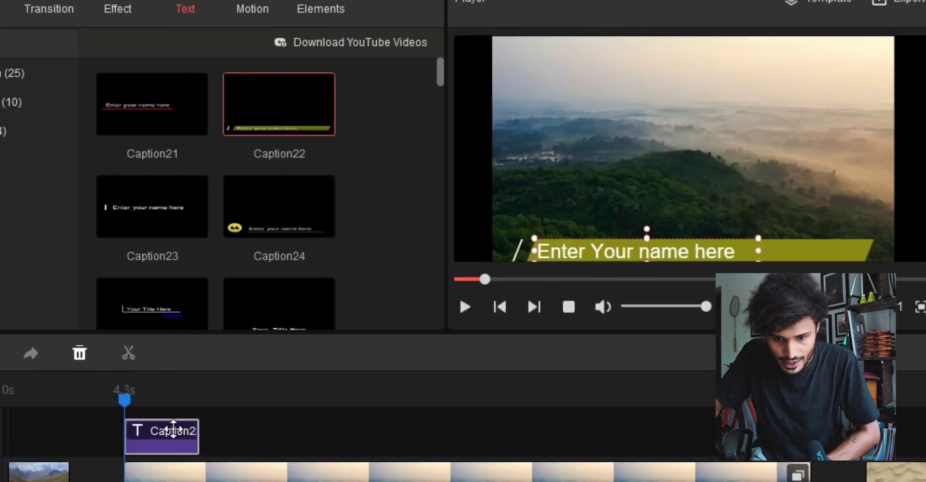
{"action": "double_click", "coordinate": [640, 260]}
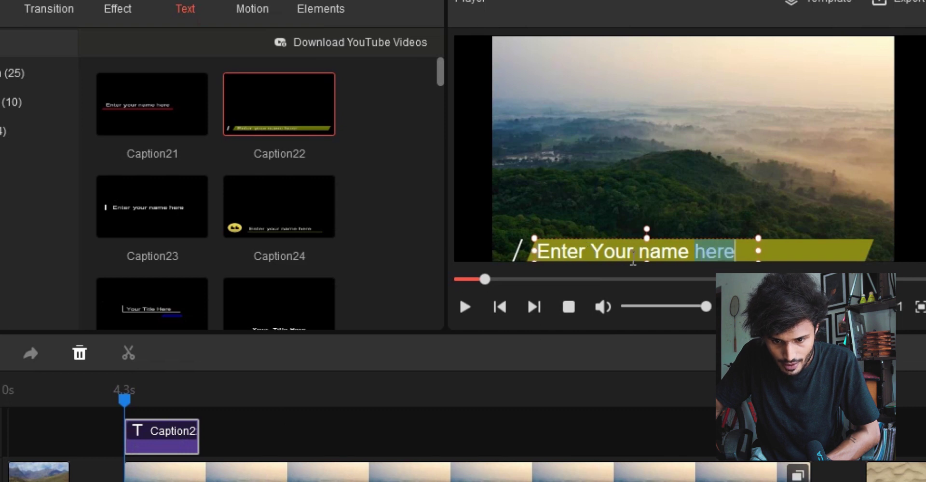
{"action": "key", "text": "ctrl+a"}
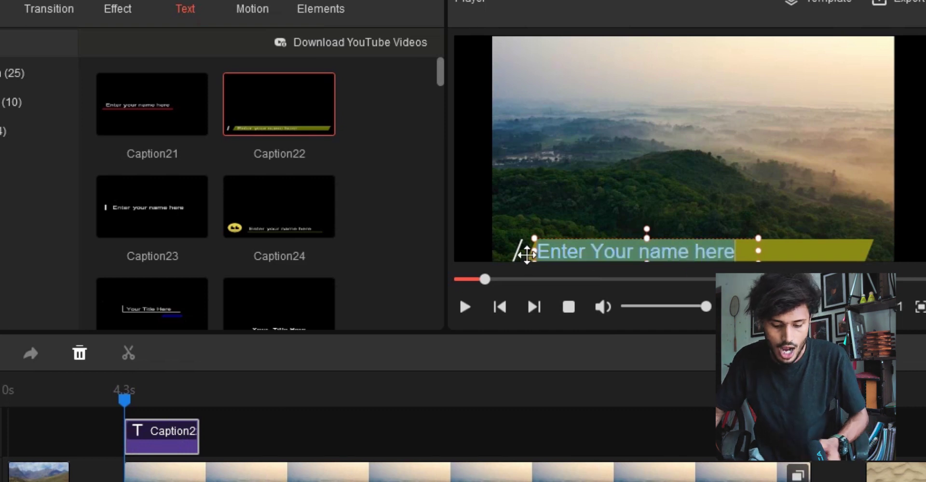
{"action": "type", "text": "Sy"}
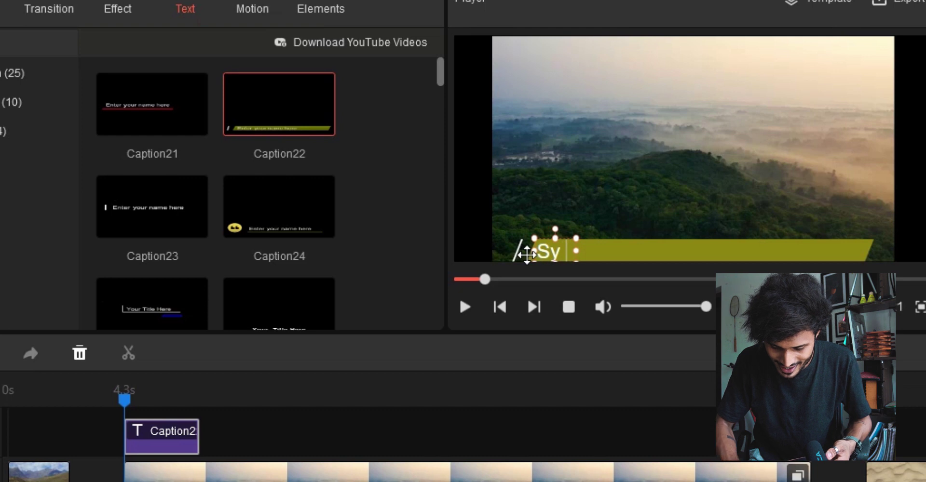
{"action": "type", "text": " mates"}
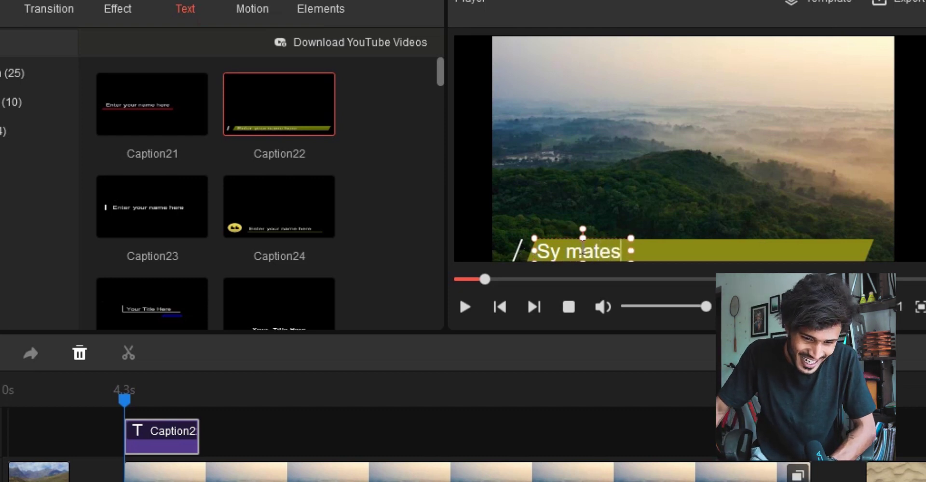
Play back the captioned section and look through the misty hills clip's basic video properties
{"action": "left_click", "coordinate": [462, 305]}
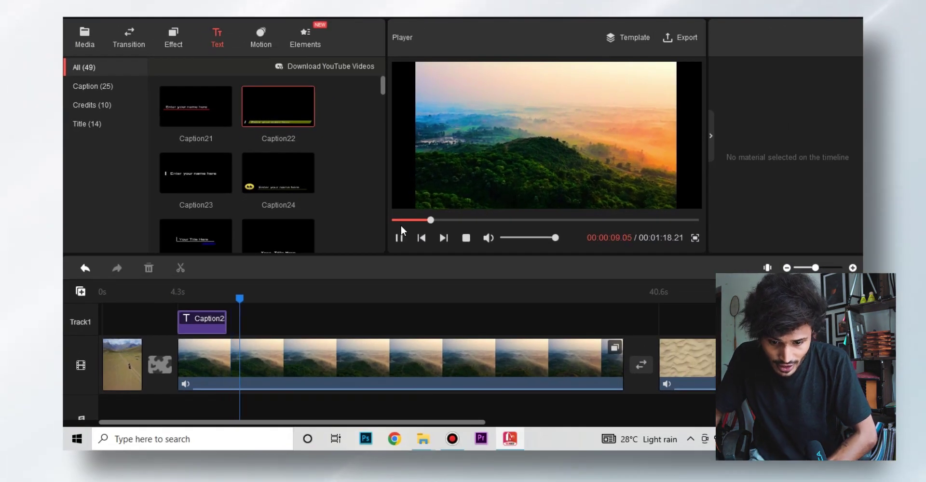
{"action": "left_click", "coordinate": [401, 225]}
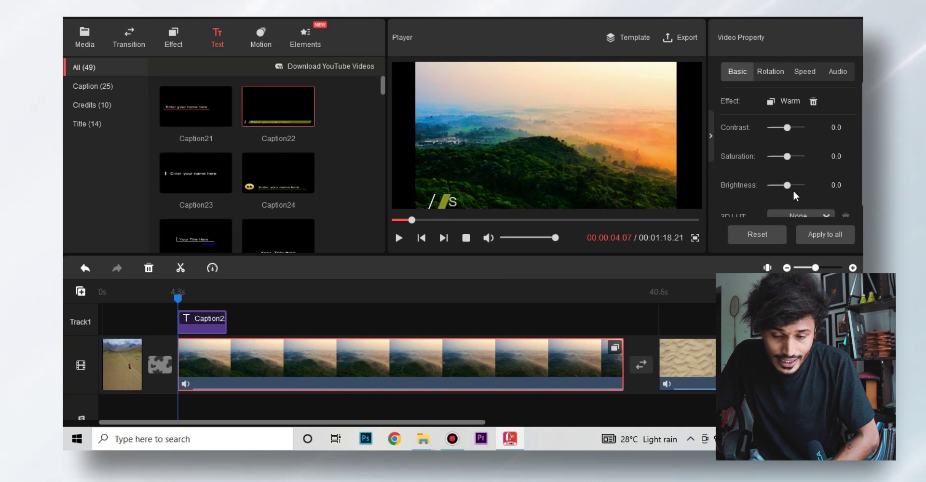
{"action": "scroll", "coordinate": [772, 198], "scroll_direction": "down", "scroll_amount": 1}
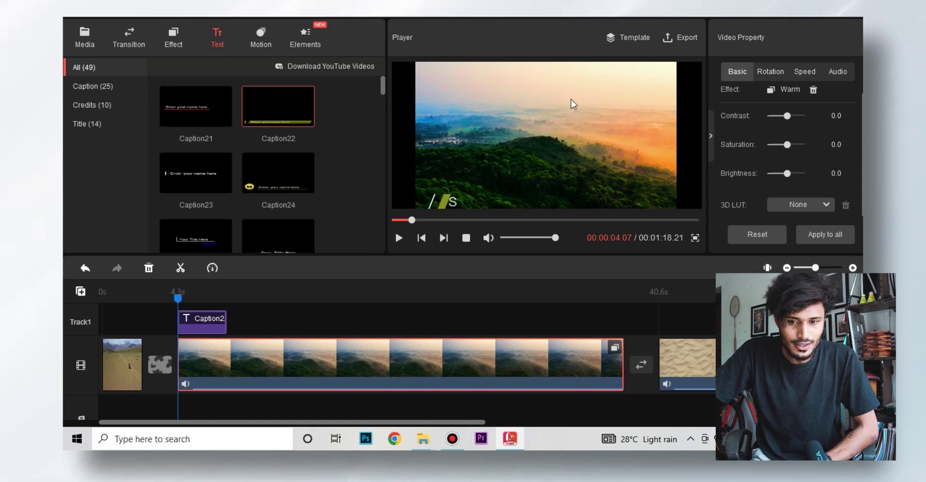
Open the movie export settings and review the available output formats
{"action": "left_click", "coordinate": [683, 37]}
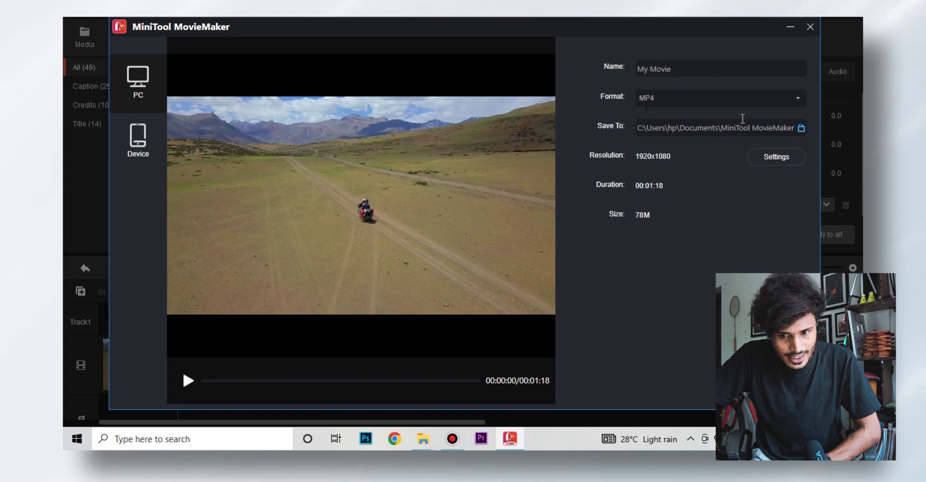
{"action": "left_click", "coordinate": [681, 98]}
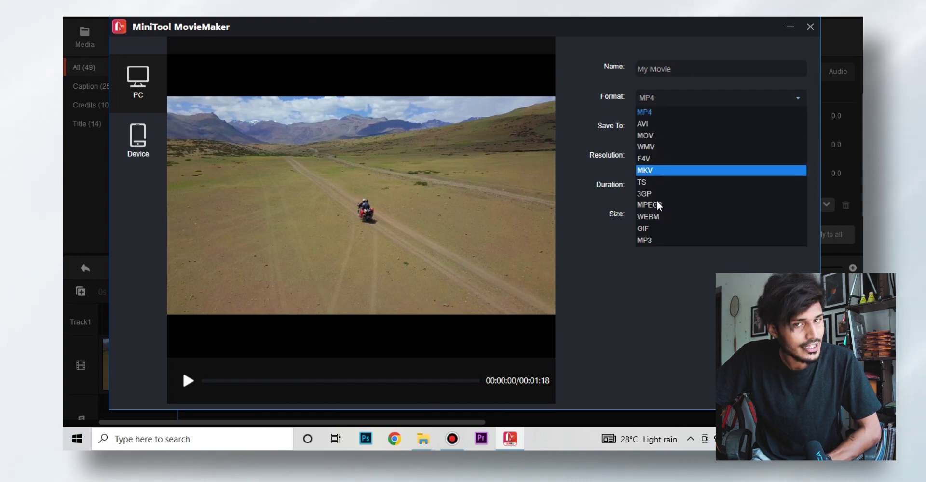
{"action": "left_click", "coordinate": [592, 111]}
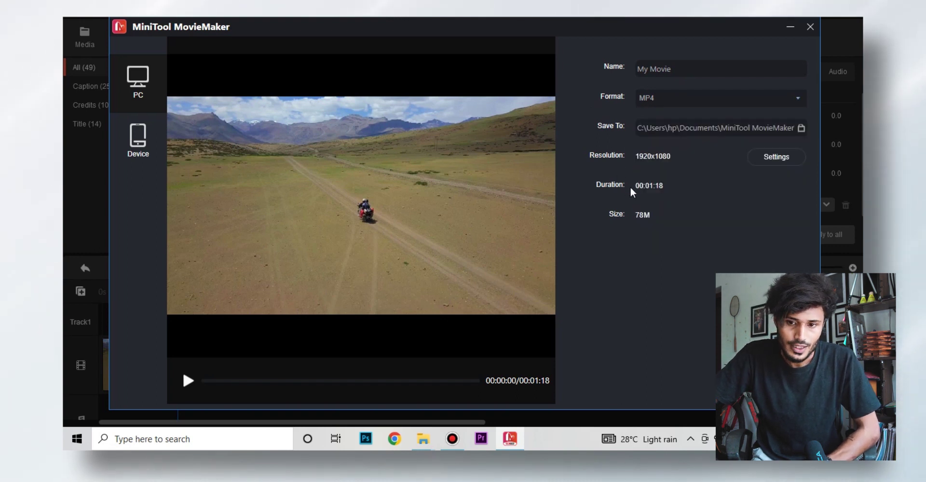